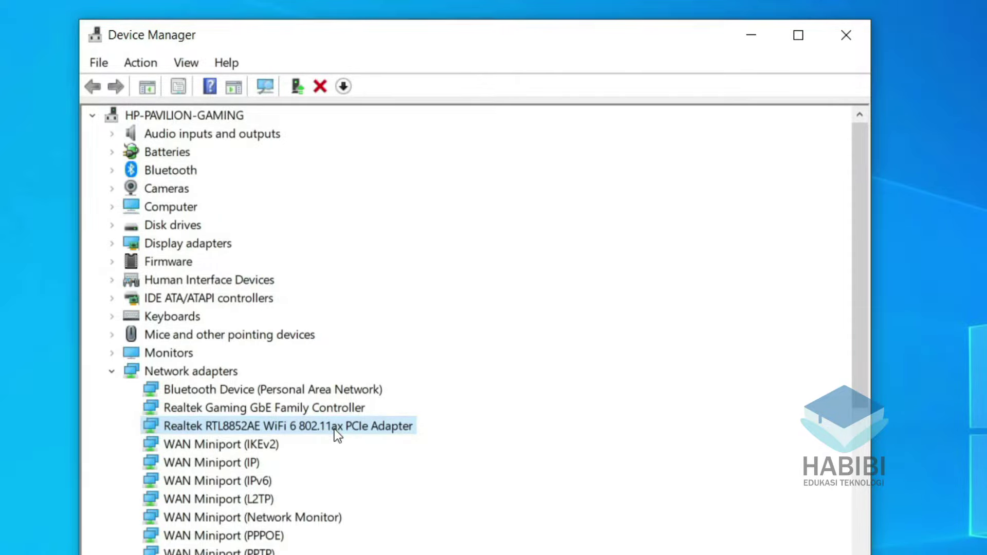
Step: Start uninstalling the Realtek RTL8852AE WiFi 6 802.11ax PCIe Adapter in Device Manager, and restart the computer
right_click(334, 429)
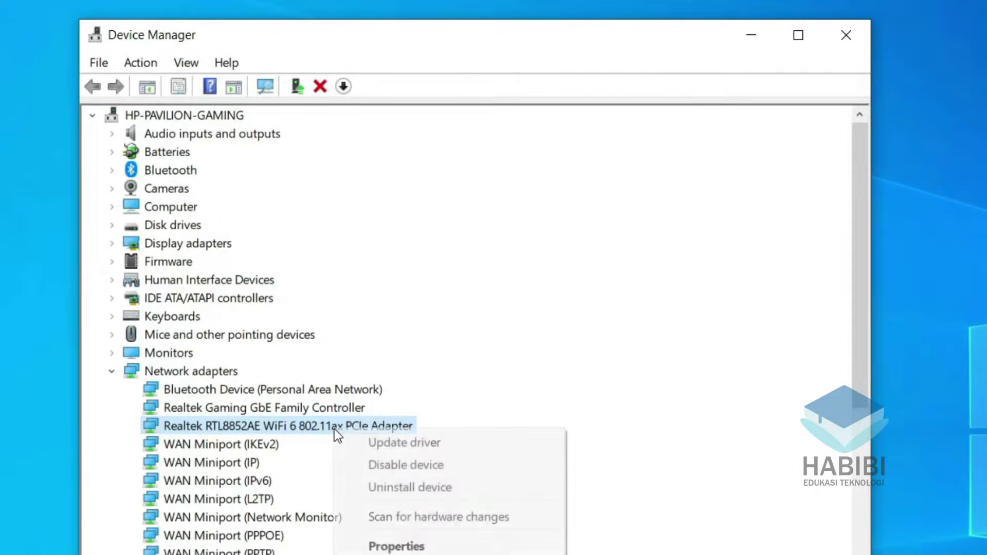
left_click(439, 485)
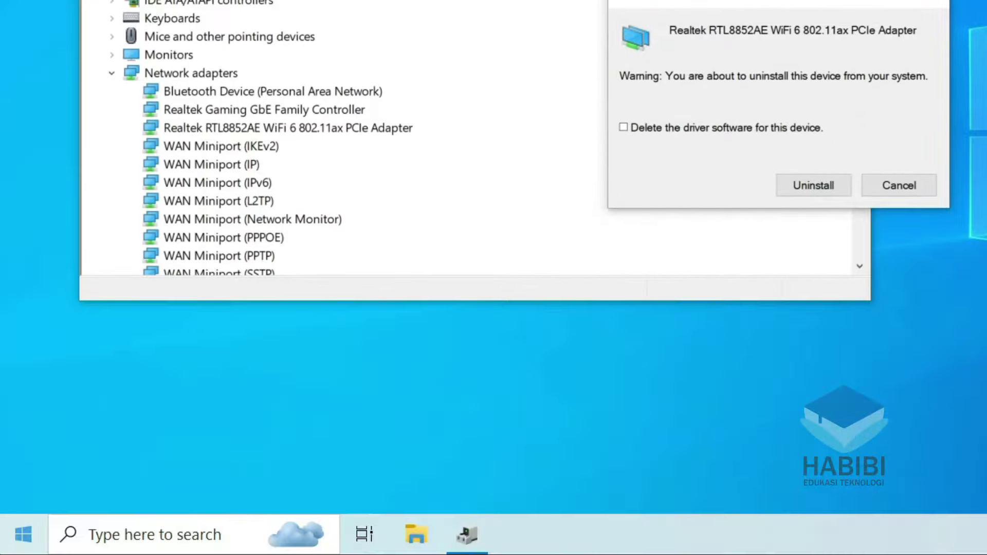
left_click(21, 534)
left_click(25, 489)
left_click(72, 442)
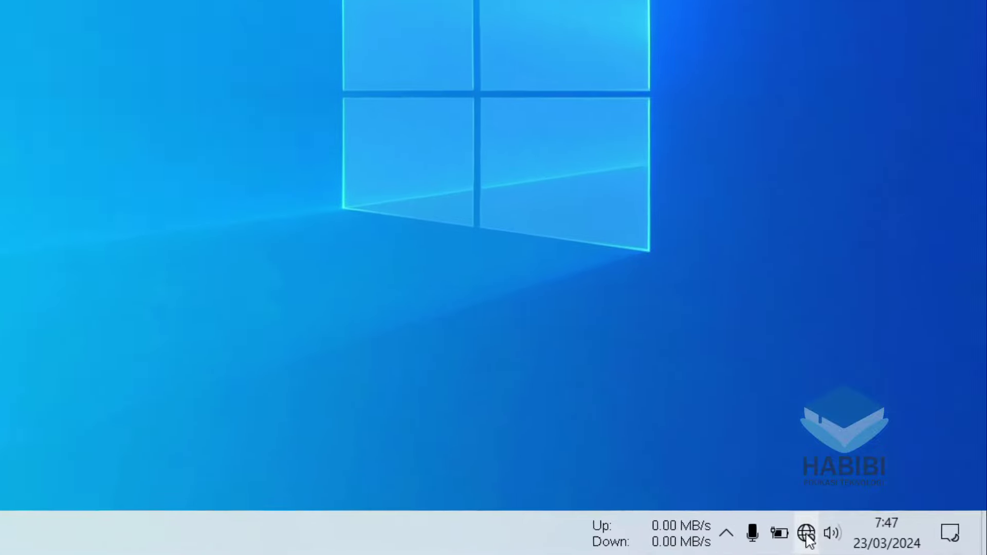
Step: Check the list of available Wi-Fi networks and dismiss it
left_click(882, 543)
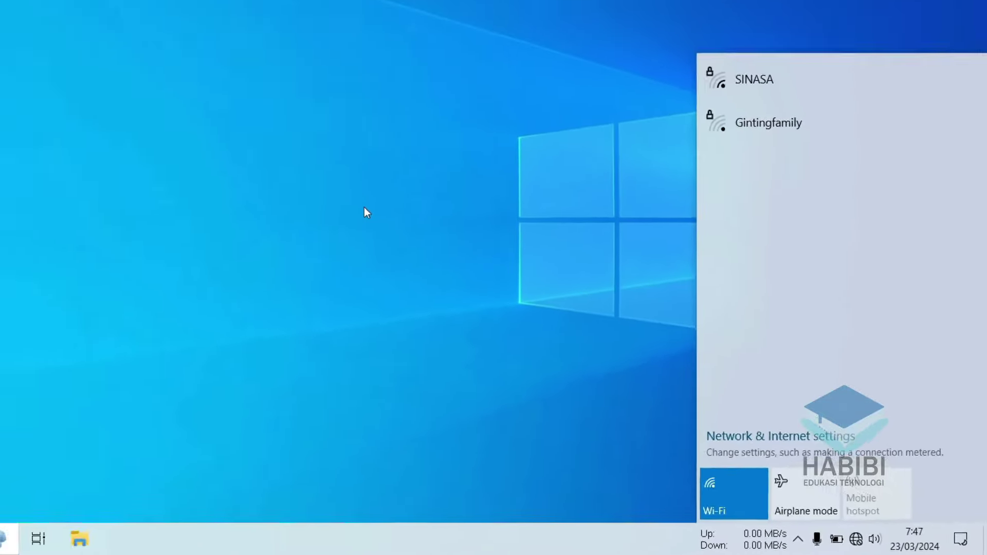
left_click(96, 62)
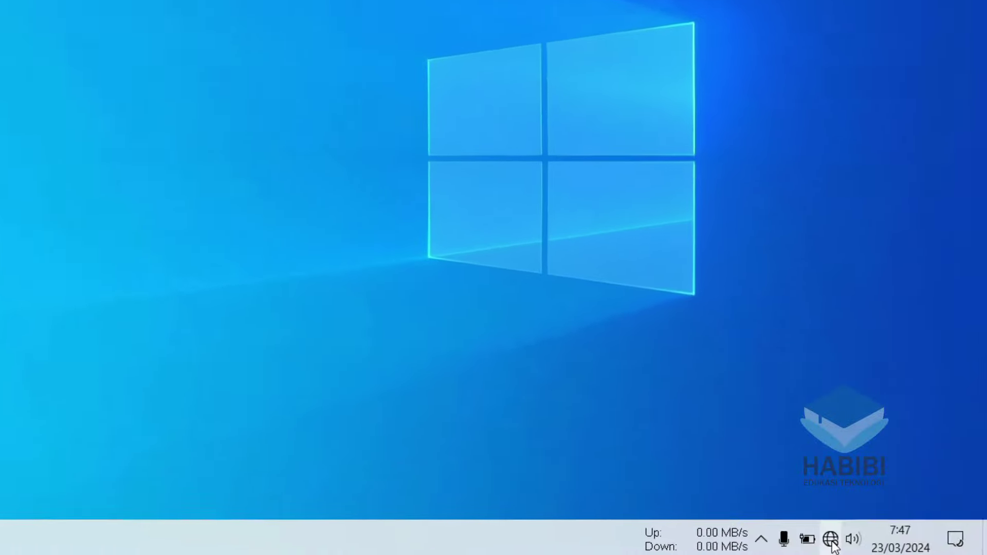
Step: Open the adapter options from the Network & Internet settings and disable the Wi-Fi adapter
right_click(883, 543)
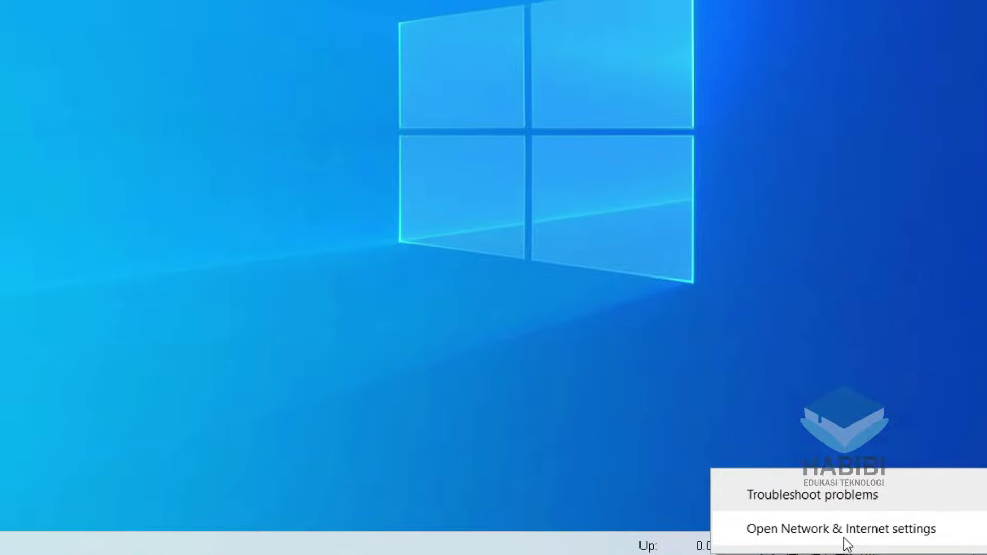
left_click(813, 522)
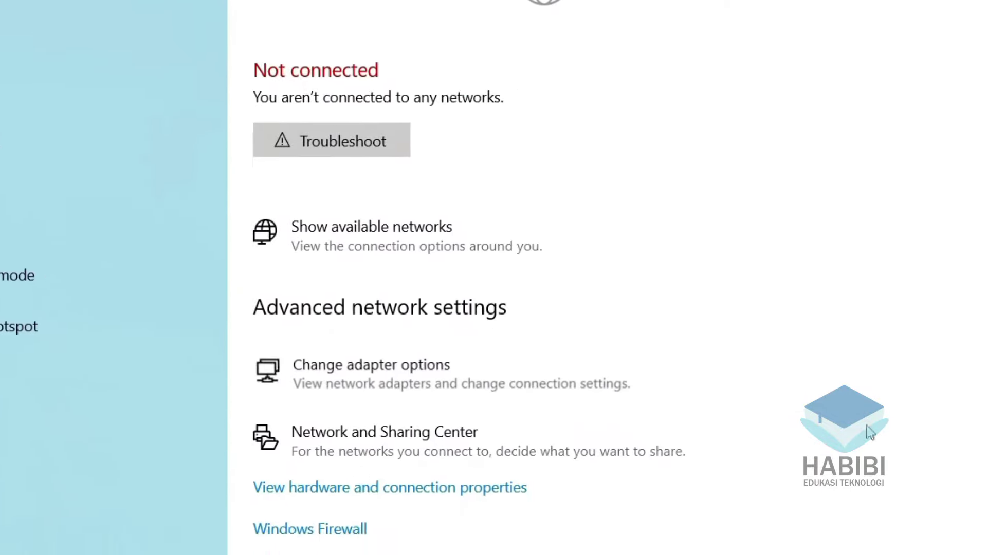
left_click(432, 324)
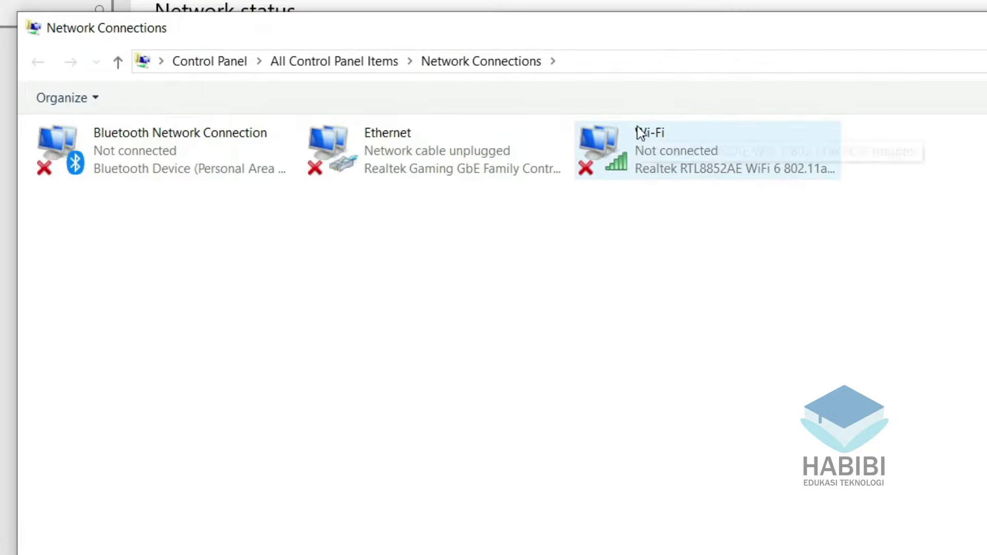
left_click(642, 140)
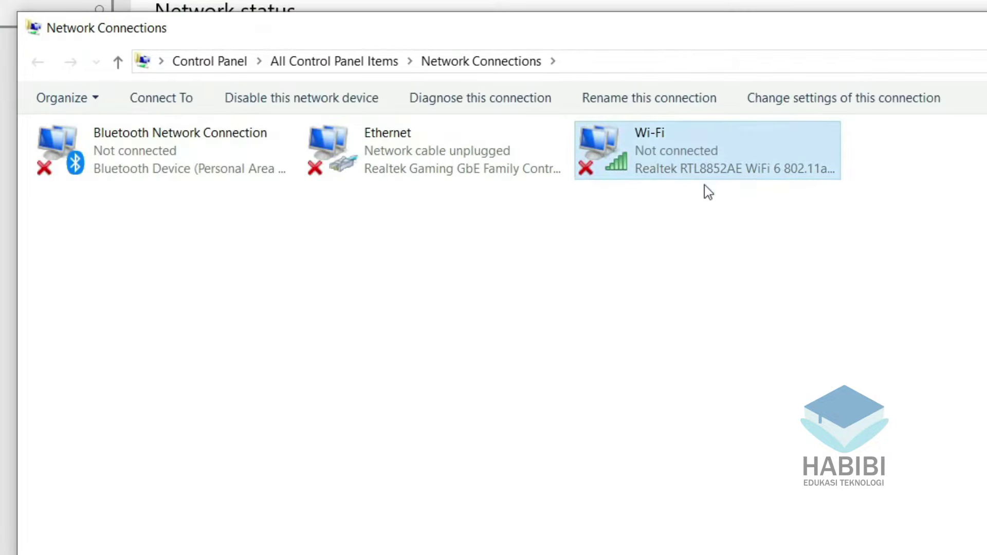
right_click(755, 162)
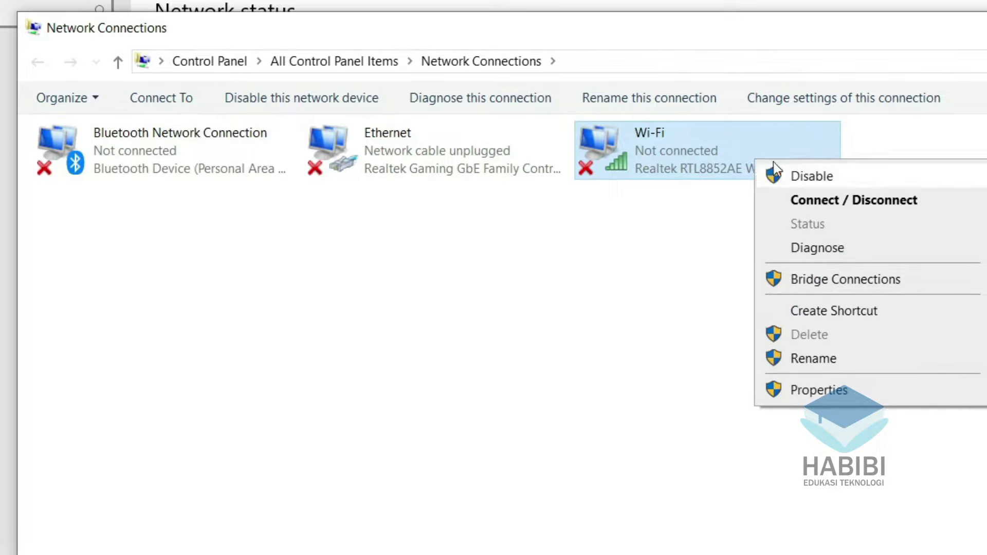
left_click(826, 178)
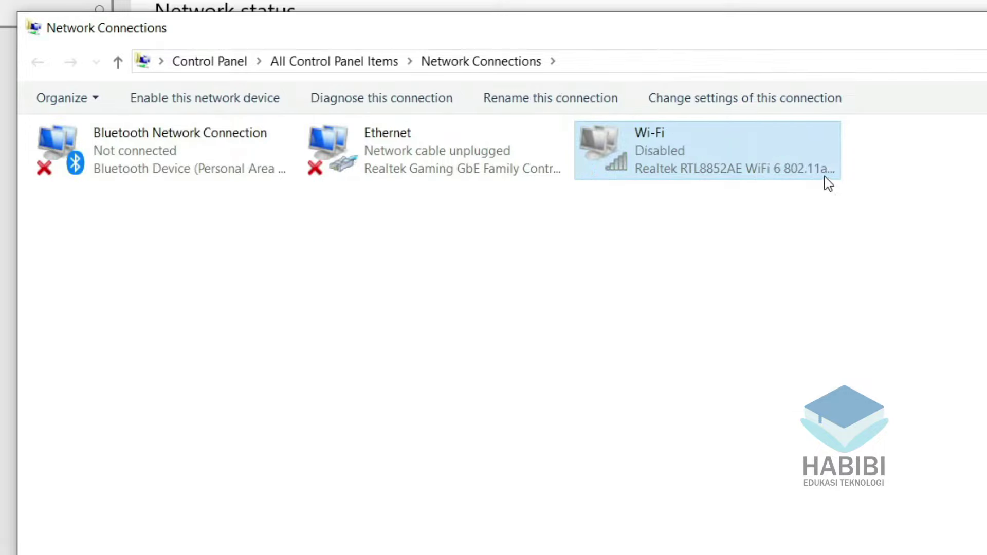
Step: Enable the Wi-Fi adapter again and close the Settings window
right_click(700, 164)
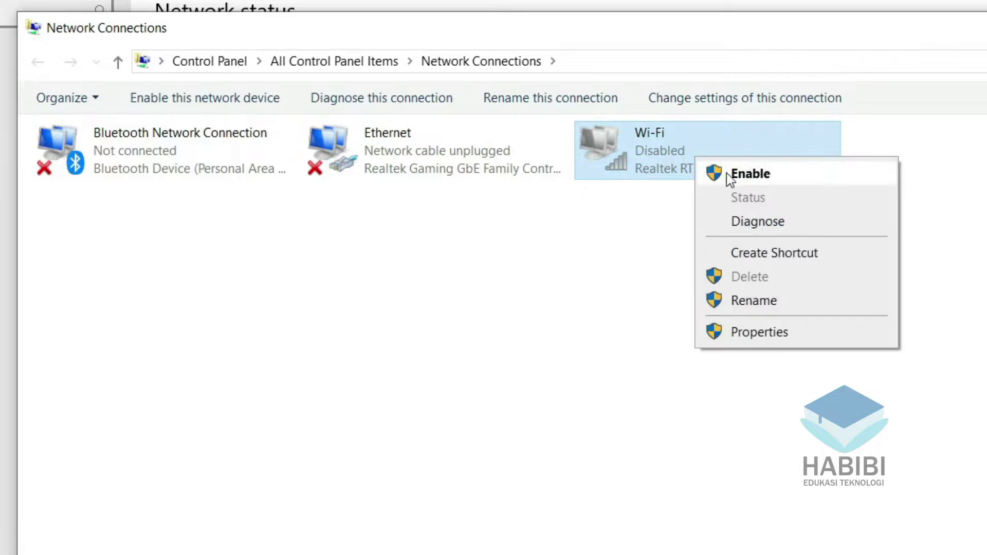
left_click(745, 177)
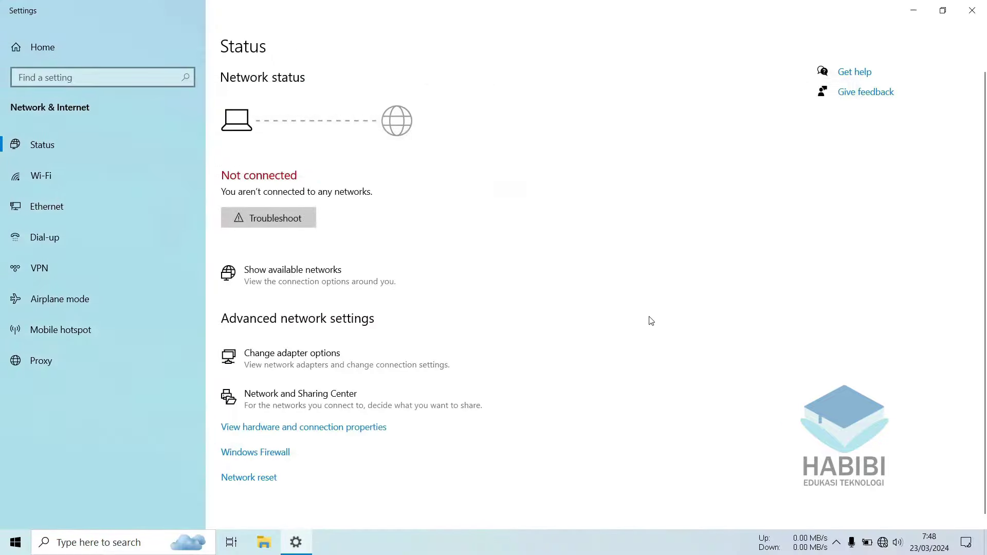
left_click(971, 10)
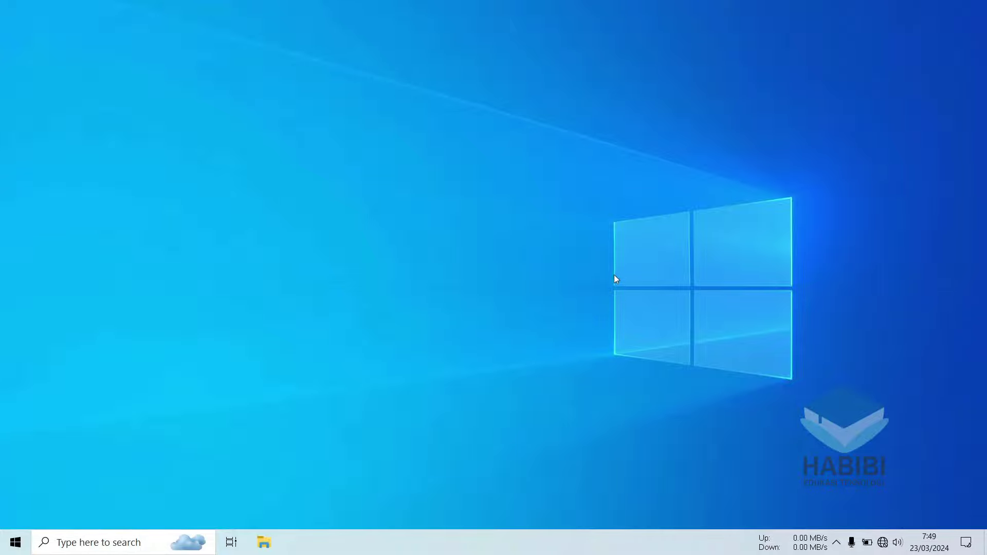
Step: Open the Airplane mode page in the Network & Internet settings and turn the Wi-Fi wireless device off
left_click(15, 546)
left_click(9, 482)
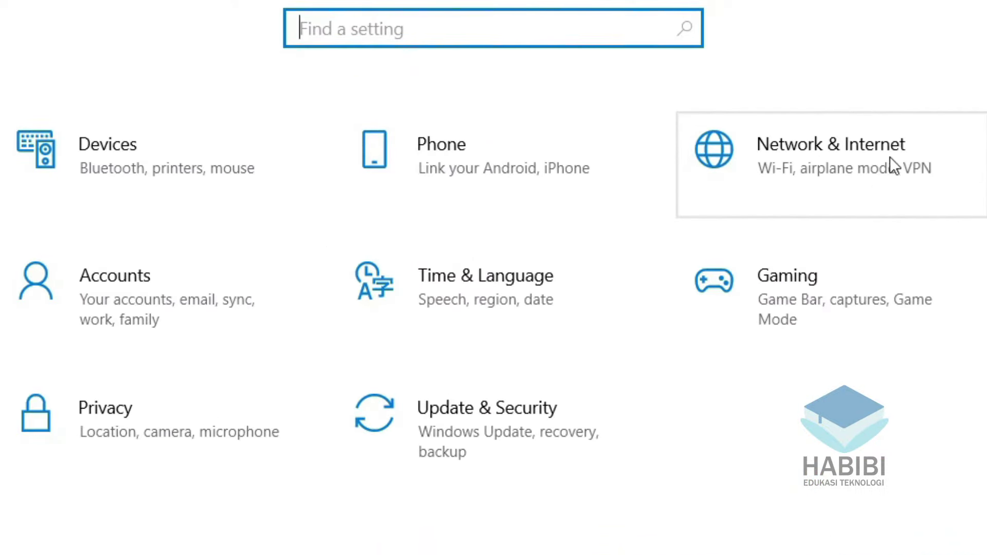
left_click(941, 191)
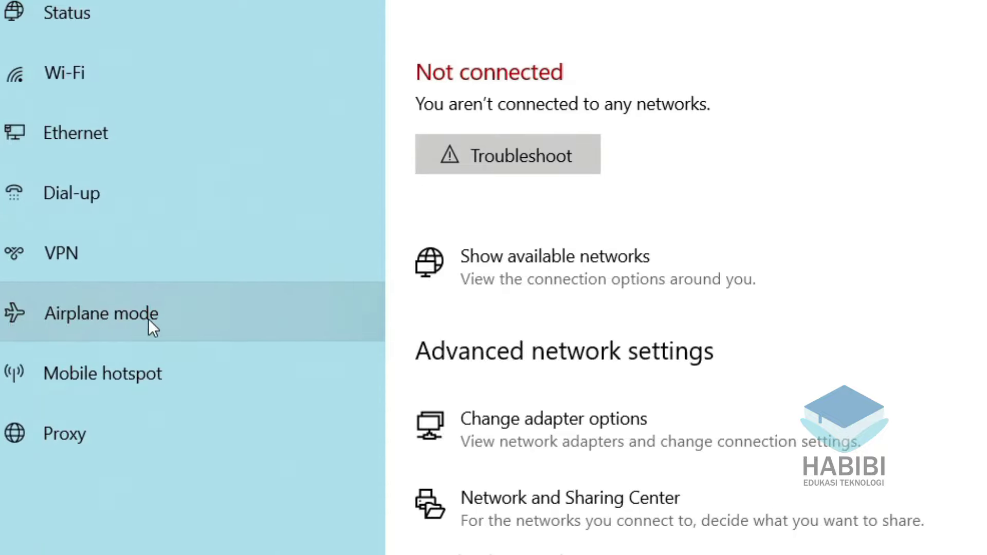
left_click(150, 319)
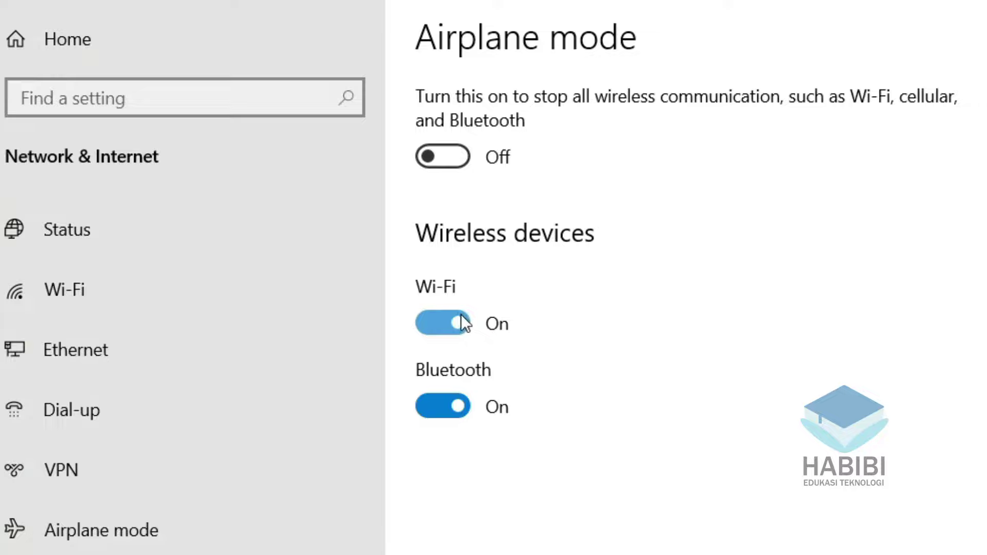
left_click(445, 322)
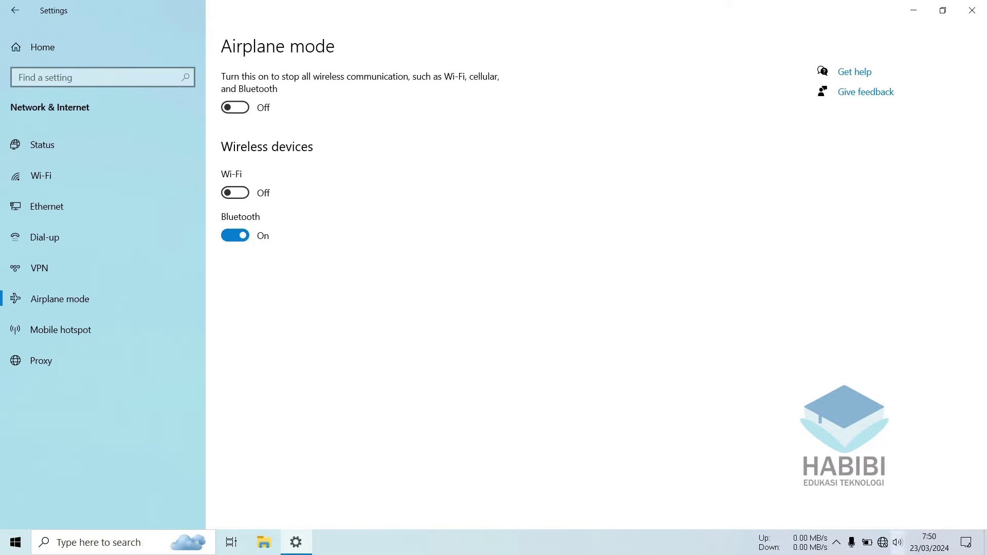
Step: Turn the Wi-Fi wireless device back on and check the list of available networks
left_click(882, 542)
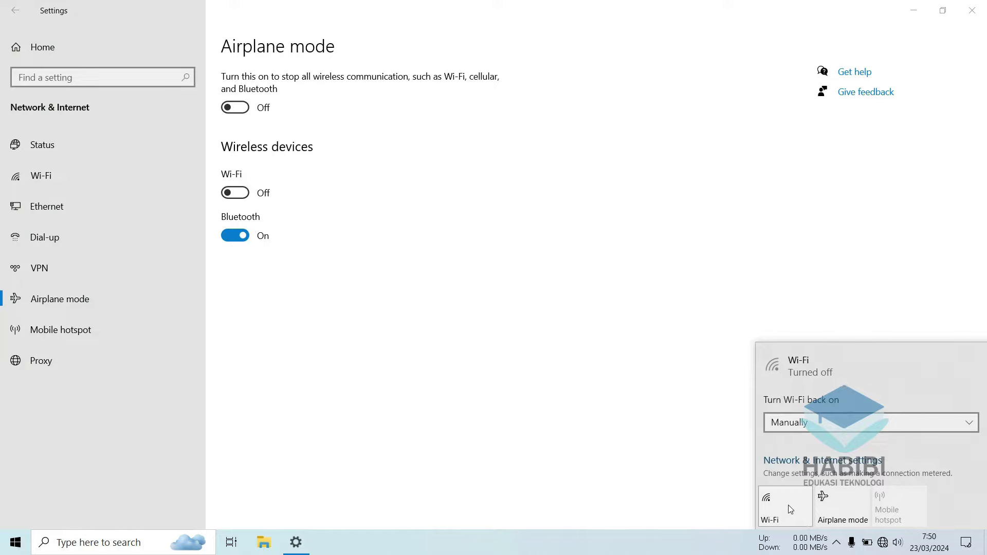
left_click(235, 192)
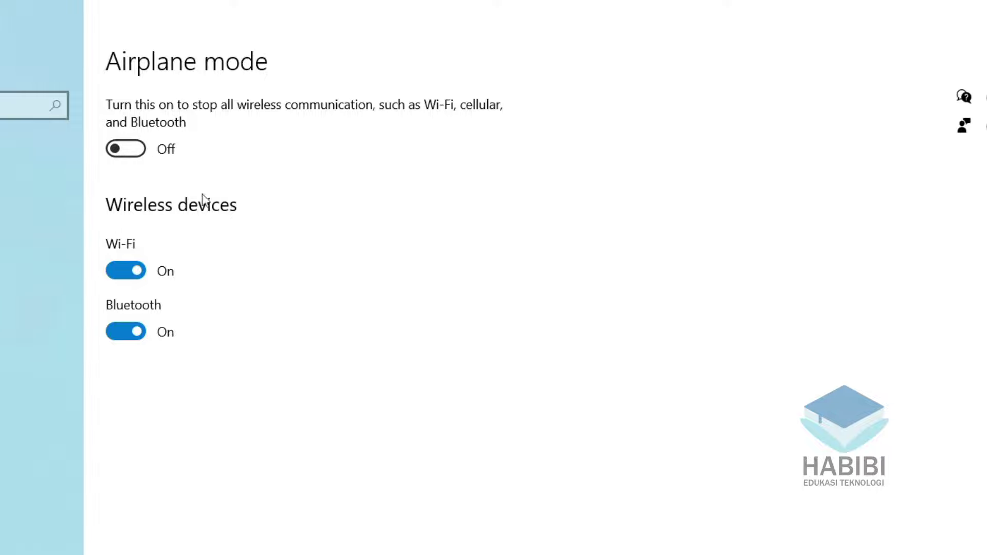
left_click(822, 529)
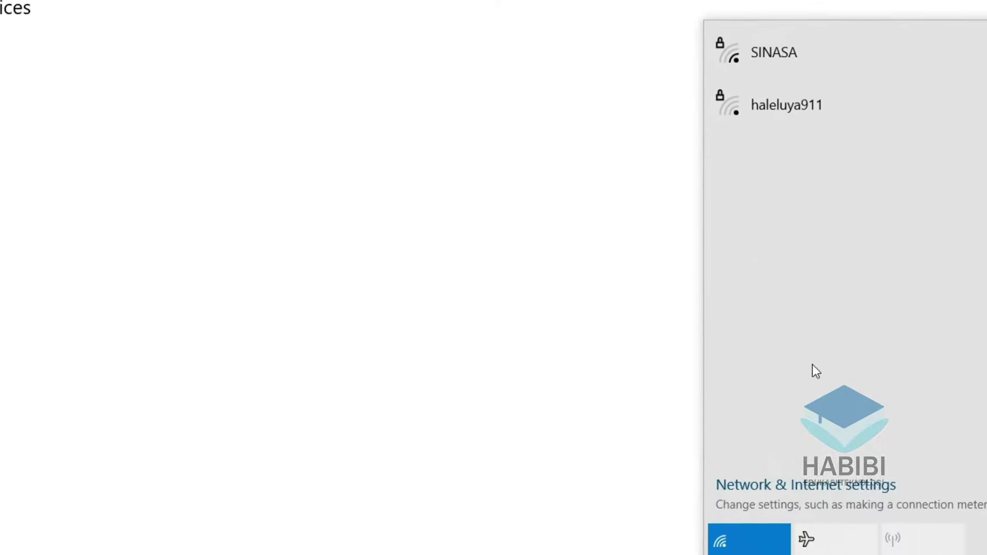
key("Escape")
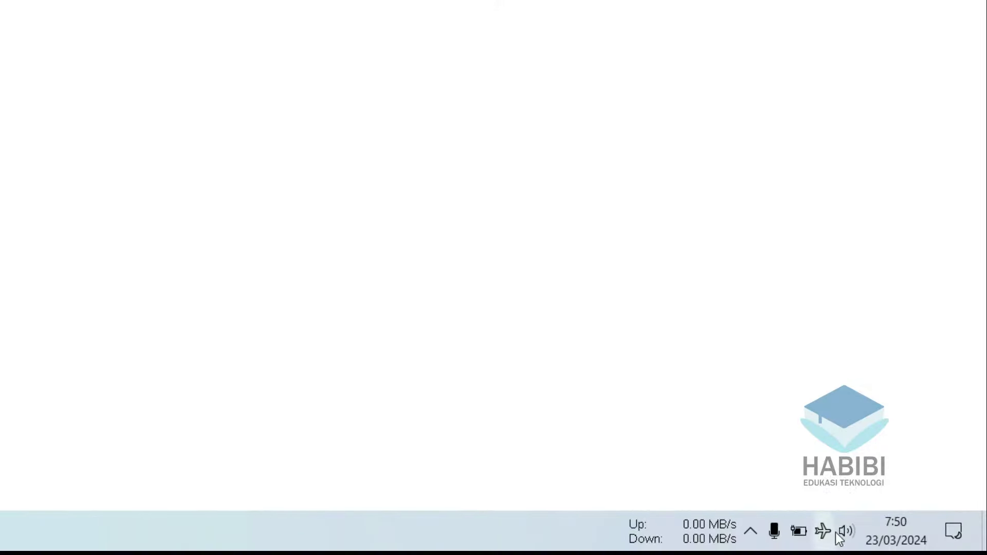
Step: Turn off airplane mode from the network quick settings
left_click(832, 533)
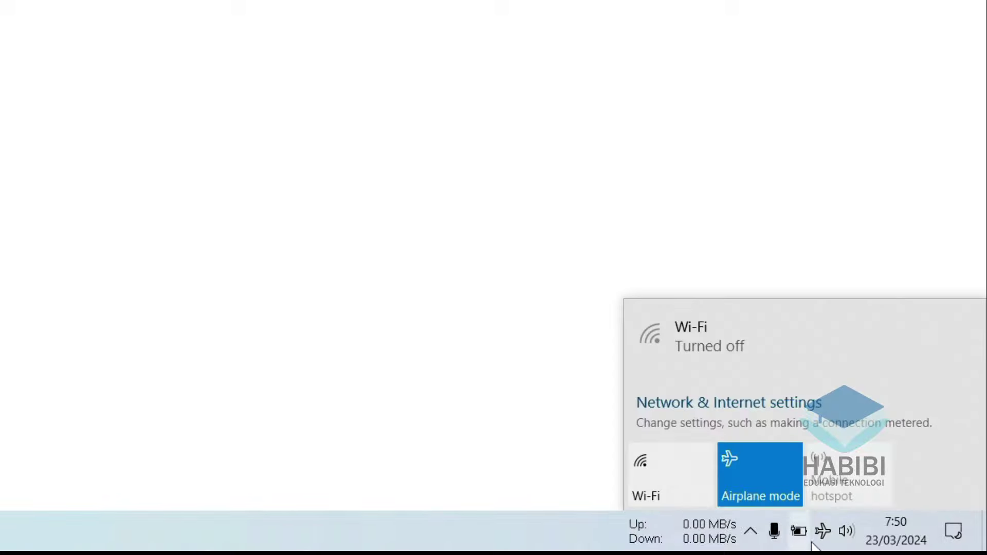
left_click(766, 485)
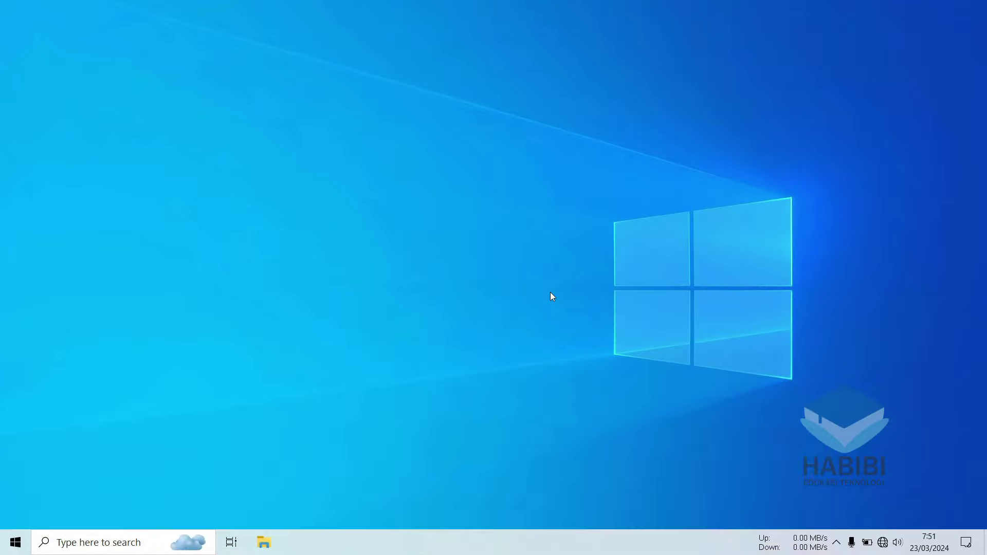
Step: Search Windows for "trou", open Troubleshoot settings and show the additional troubleshooters
key("super")
type("tro")
type("u")
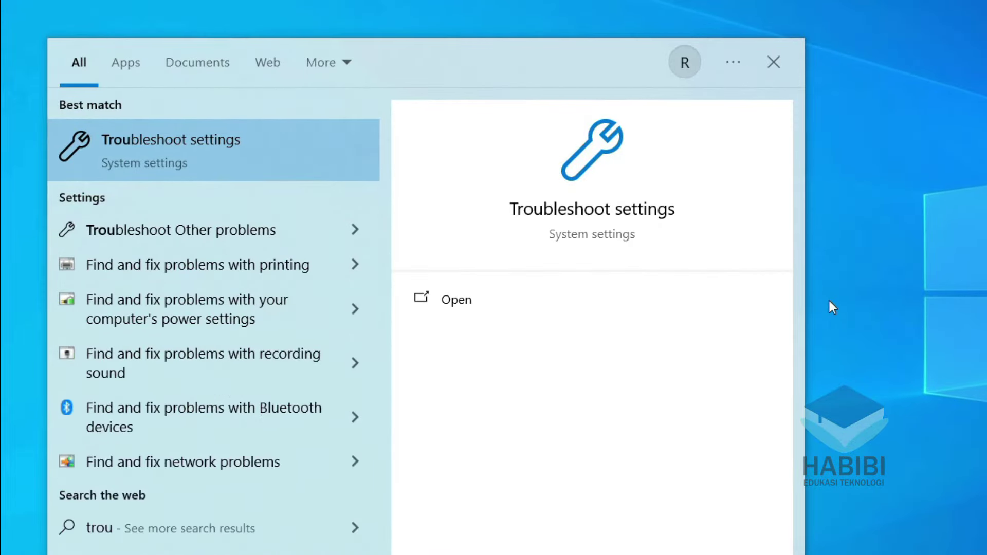
left_click(310, 135)
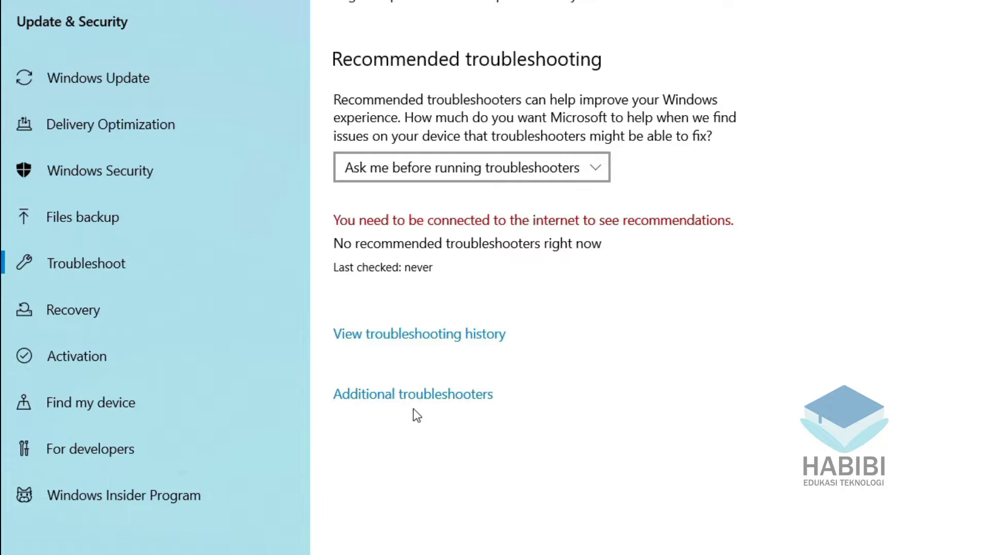
left_click(406, 406)
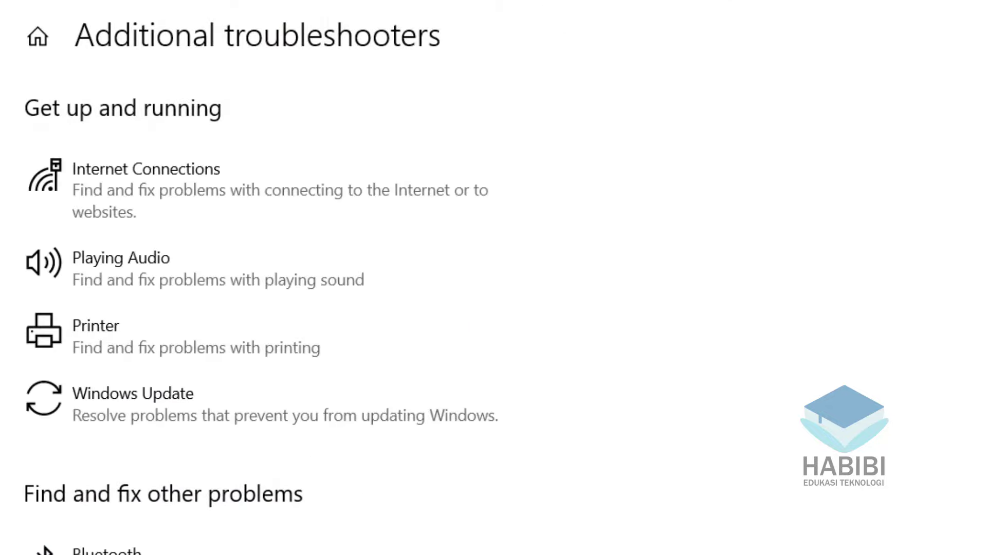
Step: Run the Network Adapter troubleshooter from the other problems section
scroll(275, 309, "down", 3)
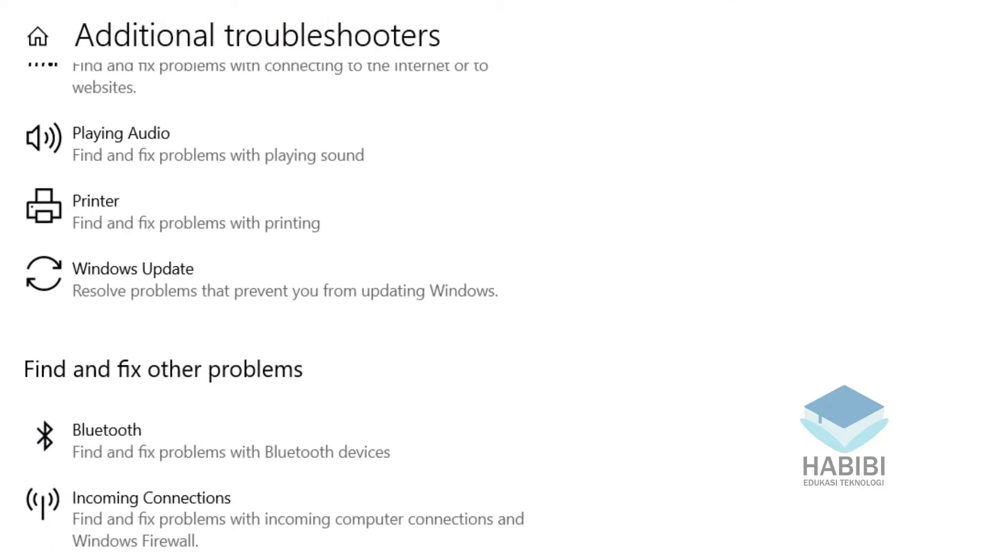
scroll(326, 368, "down", 7)
left_click(149, 354)
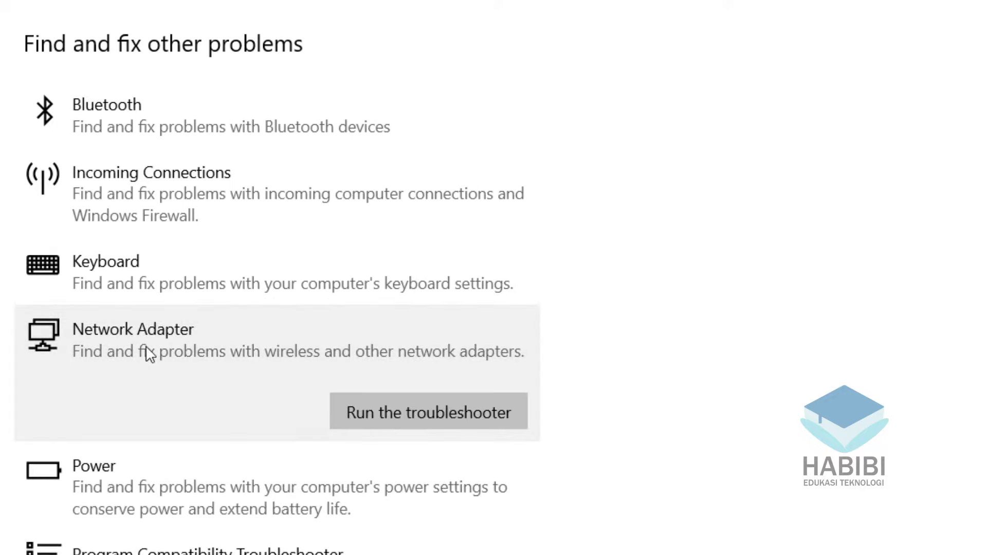
left_click(463, 406)
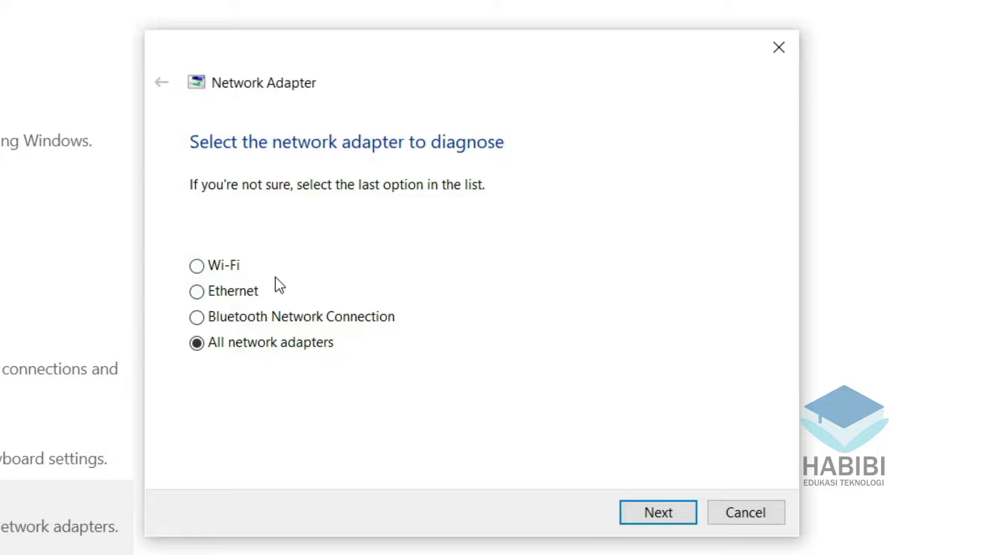
Step: Diagnose the Wi-Fi adapter and apply the fix for connecting to Google Pixel 4 XL automatically
left_click(234, 280)
left_click(670, 514)
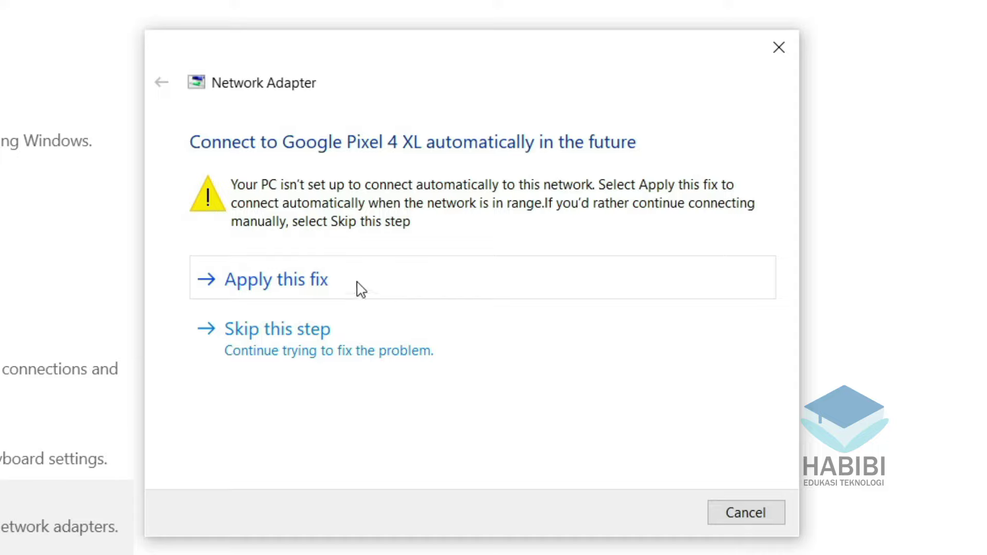
left_click(327, 288)
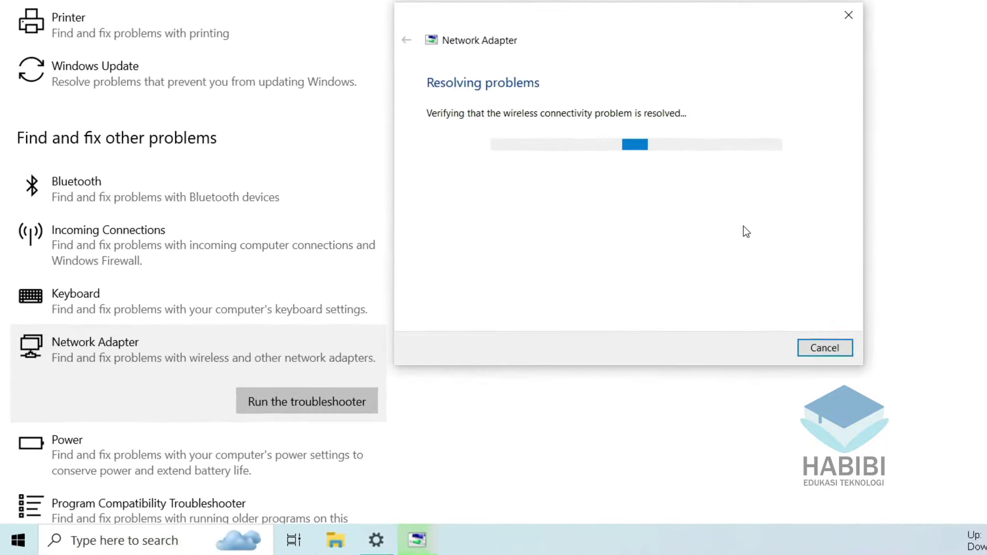
Step: Search Windows for "reset", open the Reset this PC settings and get started with the reset
key("super")
type("reset")
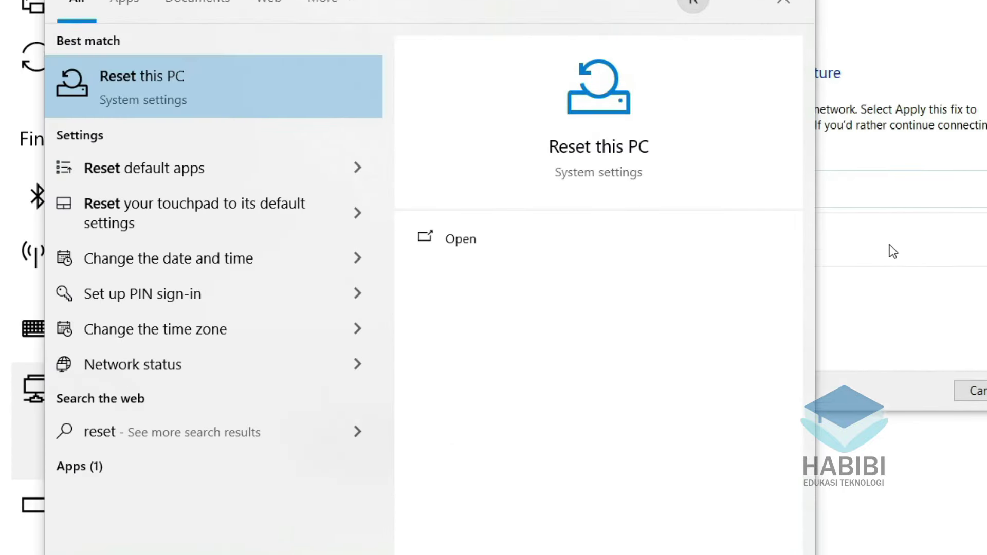
left_click(236, 96)
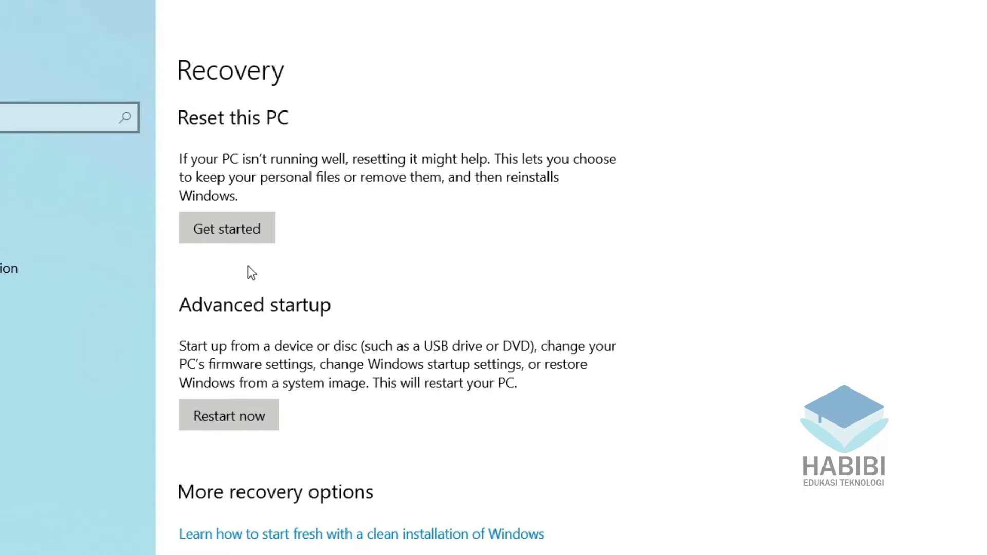
left_click(234, 231)
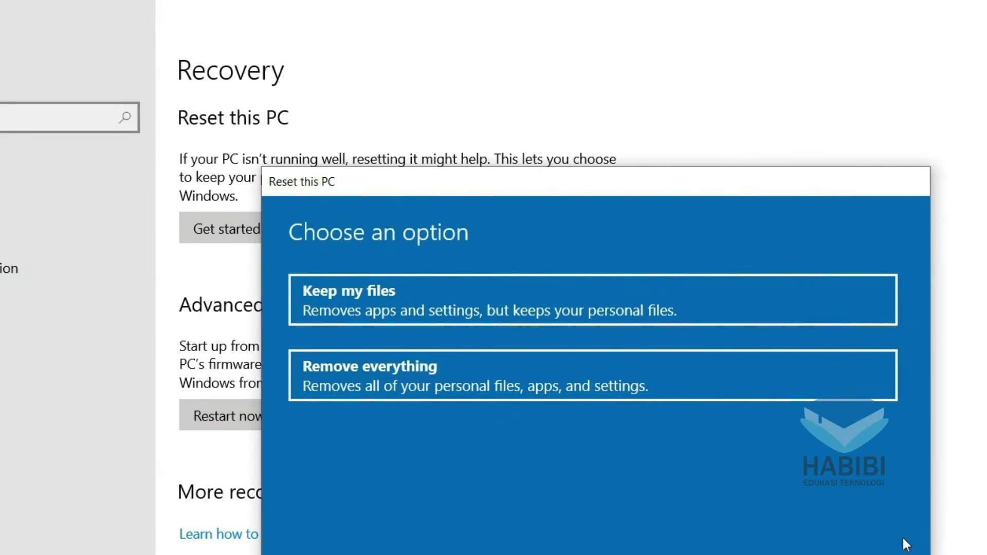